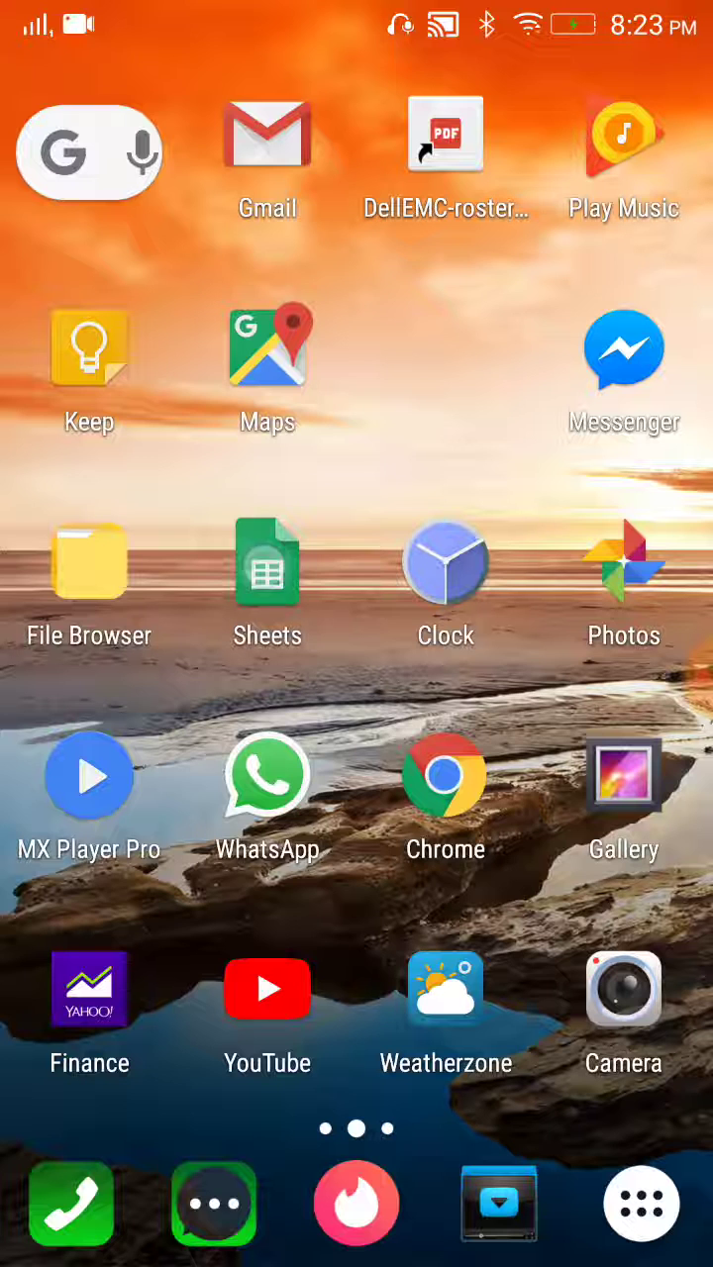
Launch Google Sheets from the home screen, opening its recent spreadsheets list.
click(267, 565)
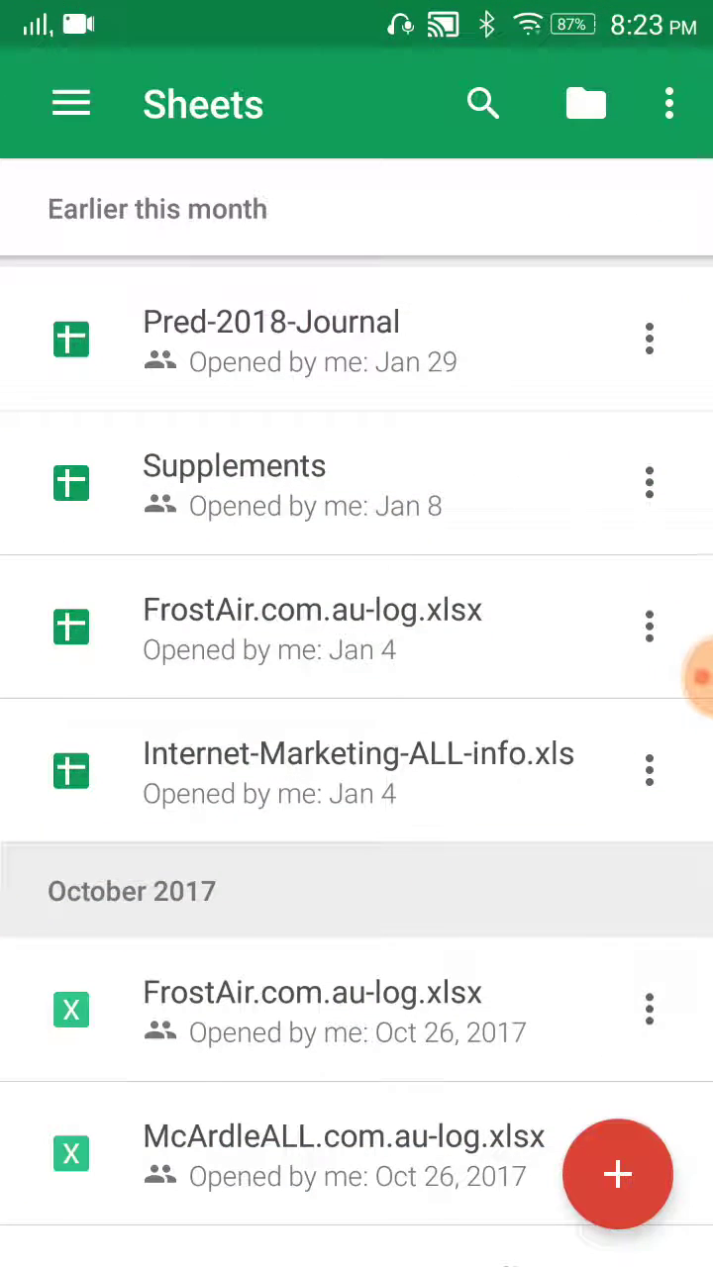
scroll(475, 861, down, 3)
scroll(475, 861, down, 4)
scroll(475, 861, down, 3)
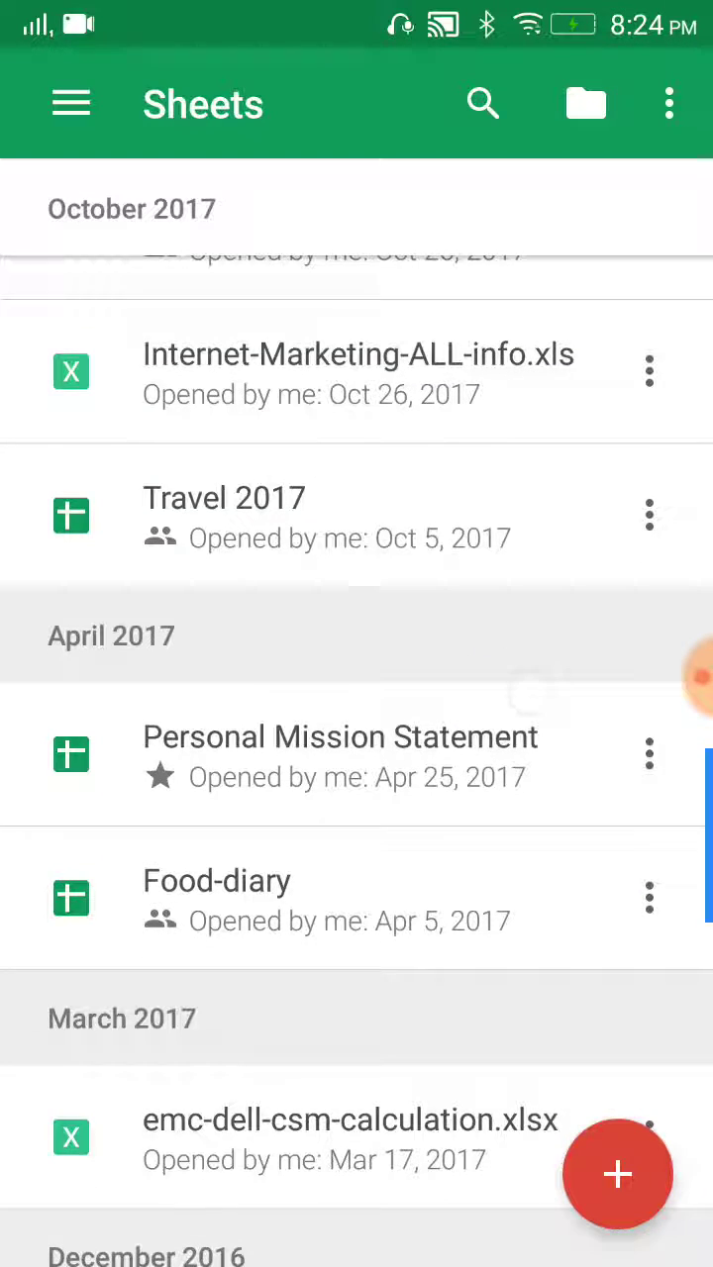
scroll(475, 861, down, 2)
scroll(455, 891, up, 5)
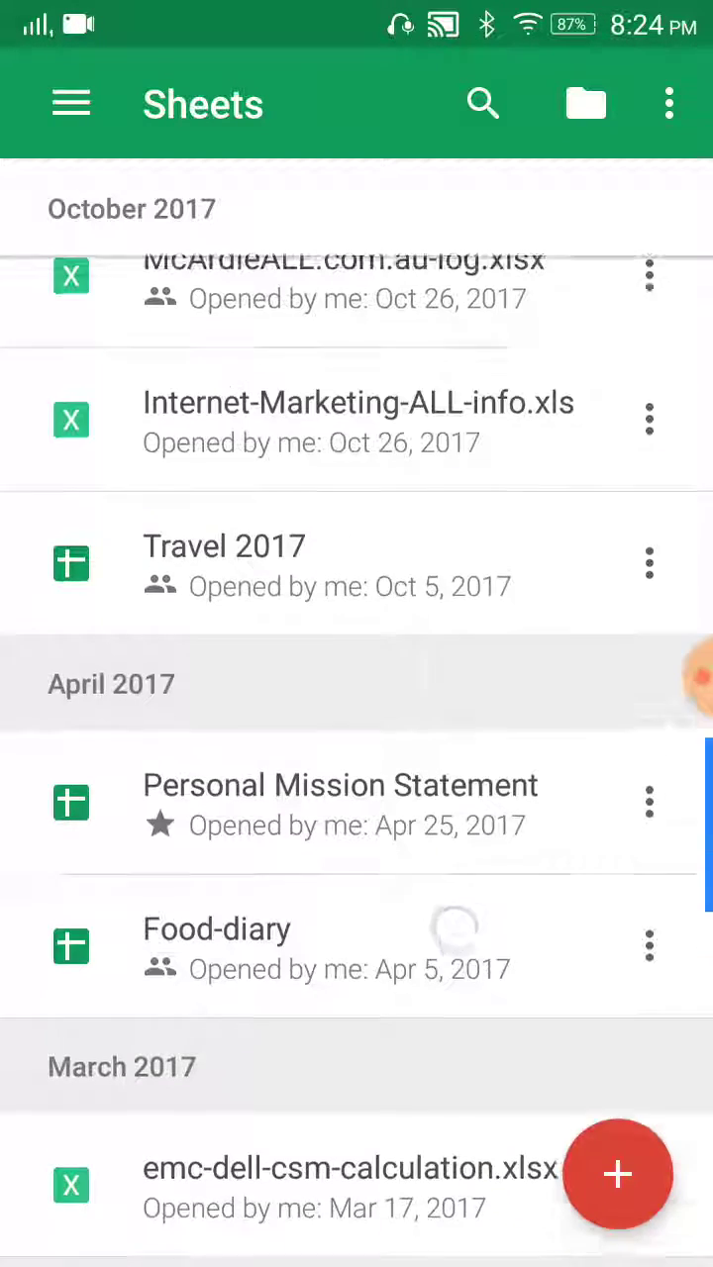
scroll(455, 772, up, 5)
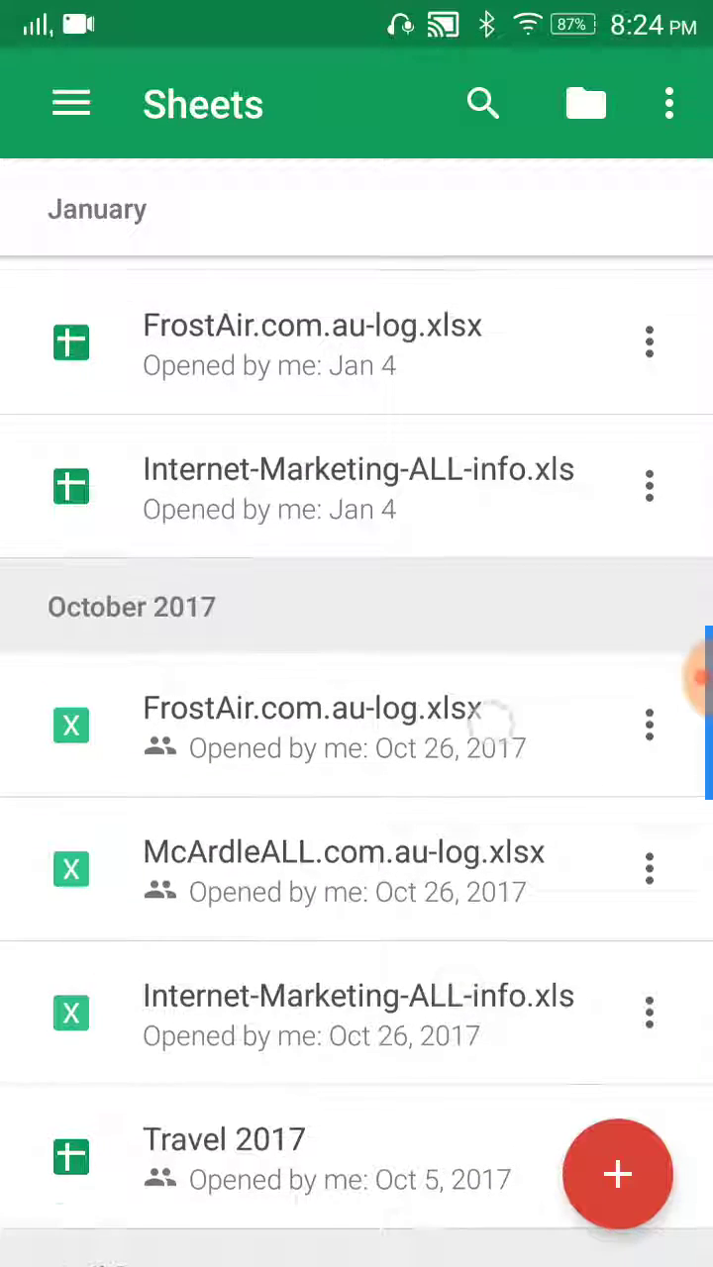
scroll(455, 693, up, 2)
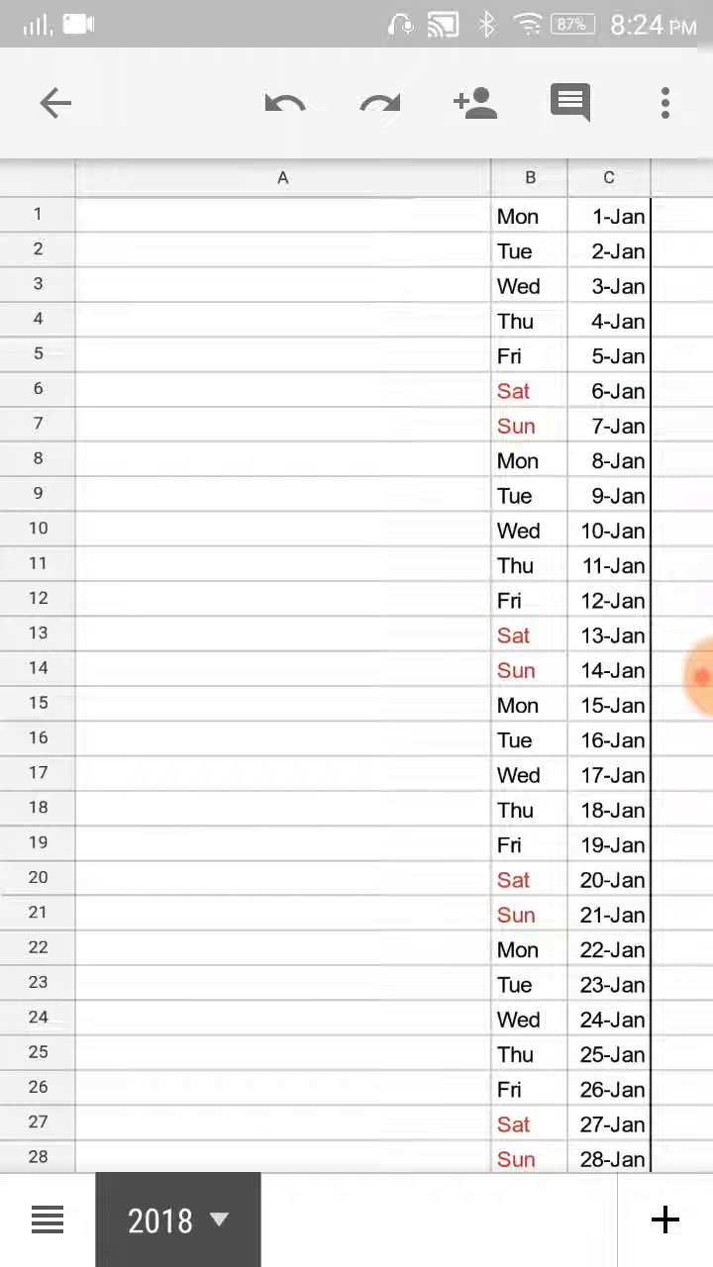
scroll(514, 792, down, 1)
scroll(539, 782, up, 1)
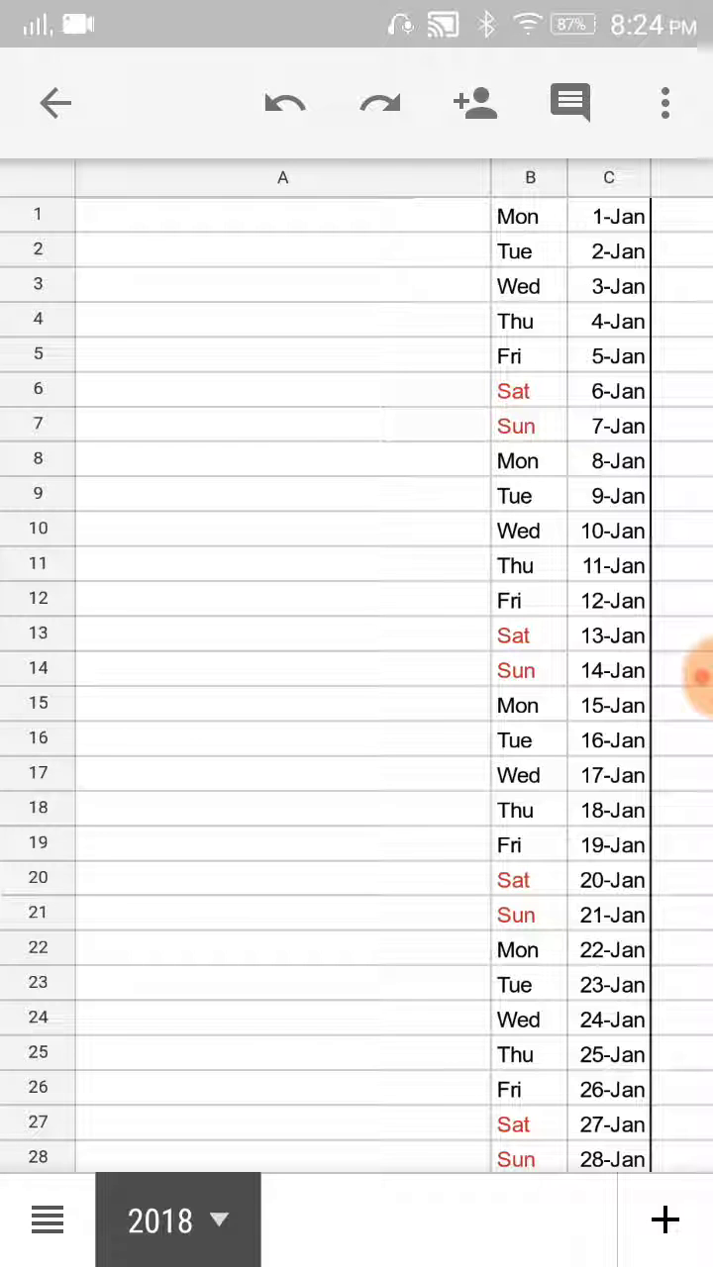
drag(524, 238, 523, 297)
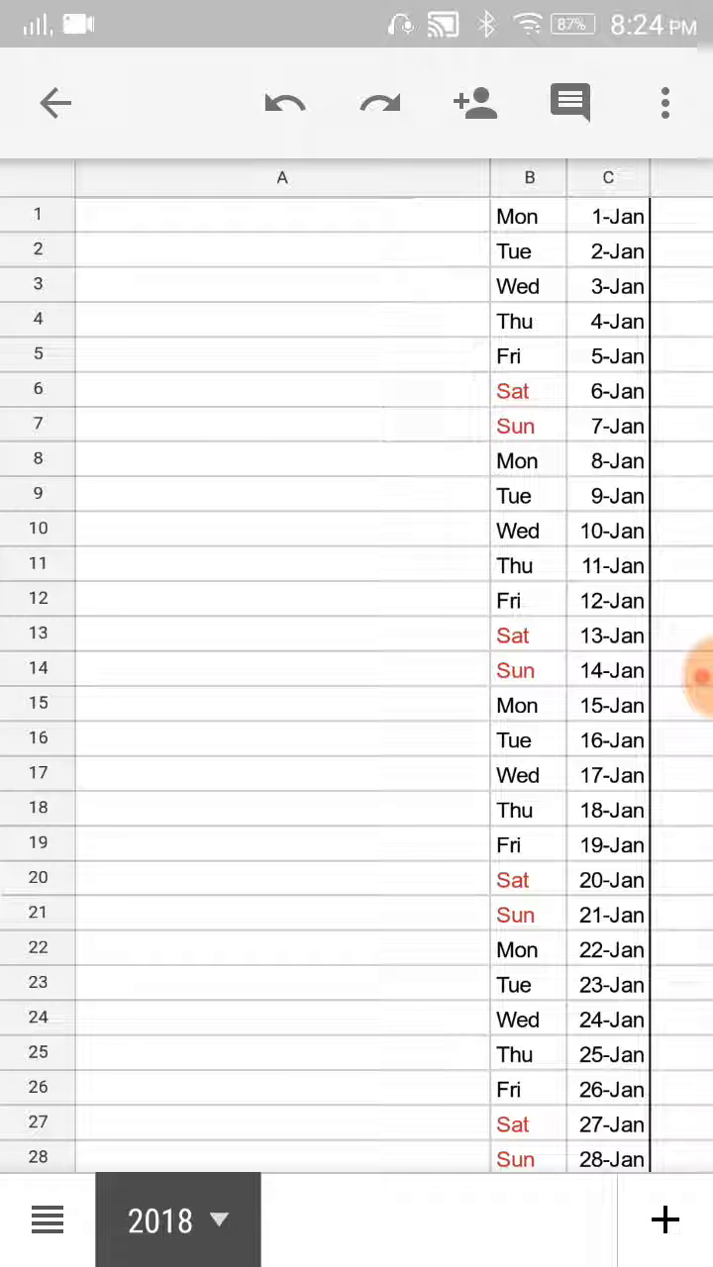
scroll(396, 593, right, 1)
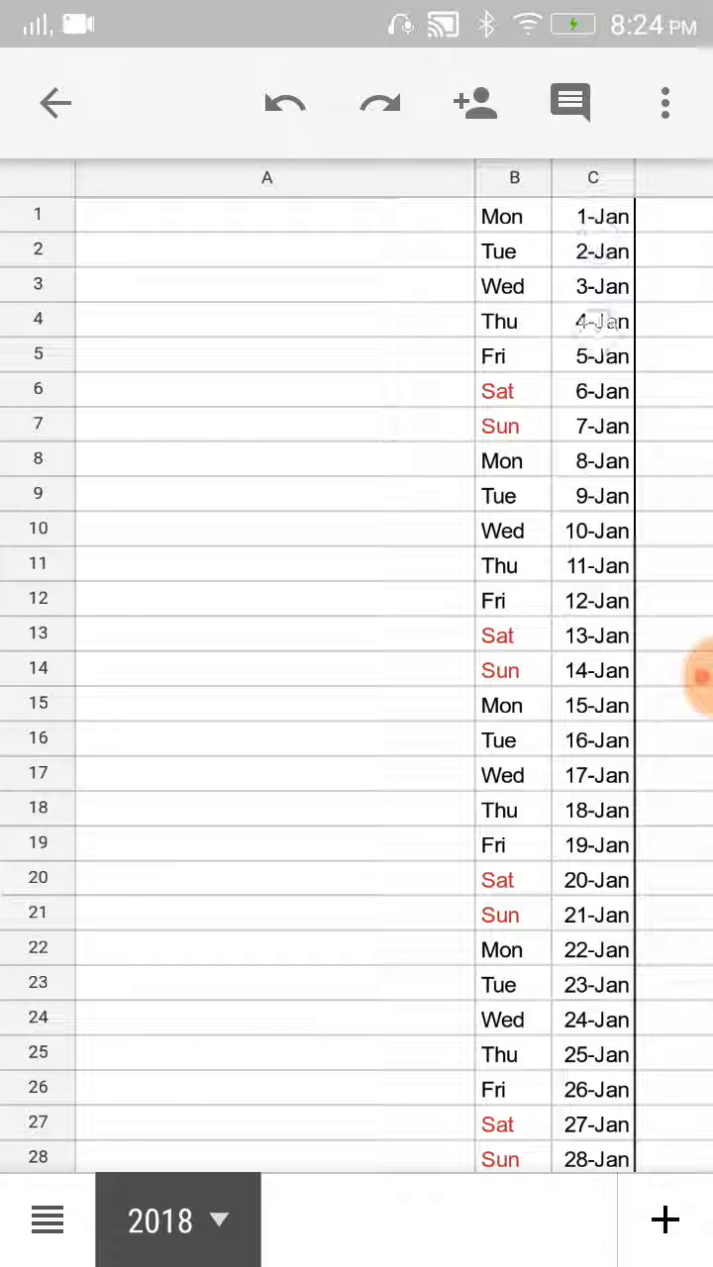
scroll(395, 594, left, 1)
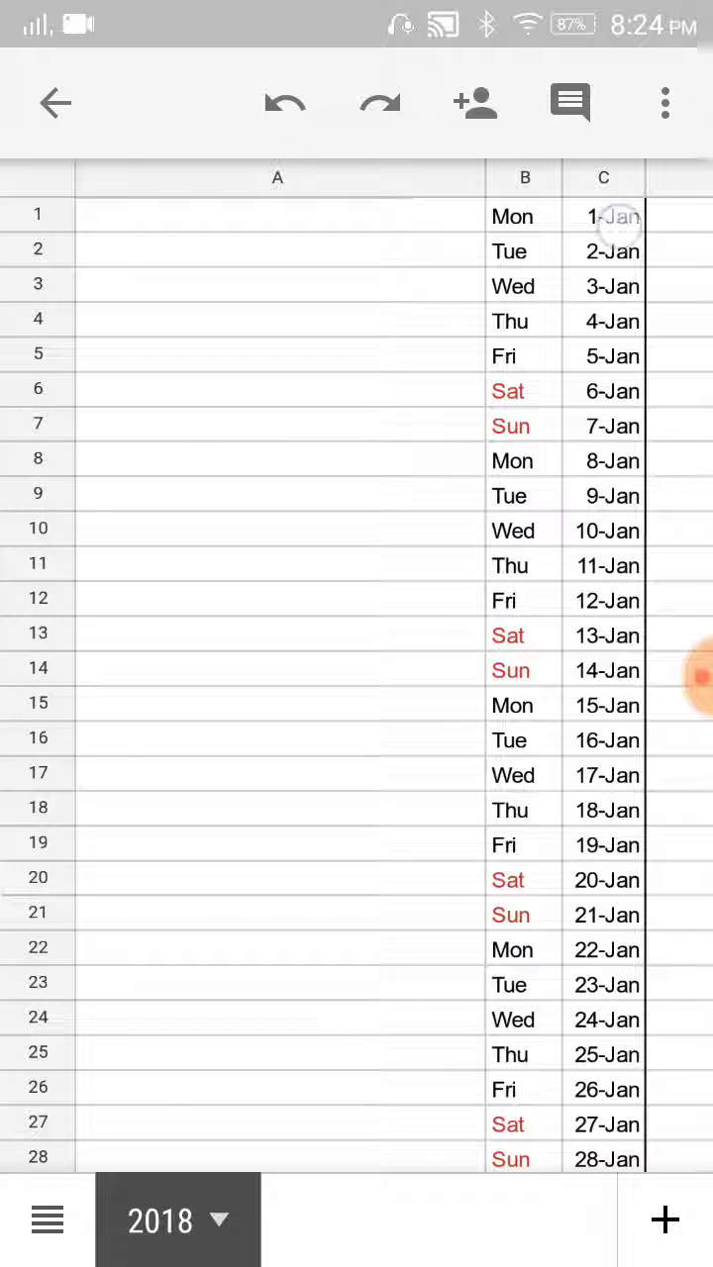
click(603, 216)
double_click(603, 252)
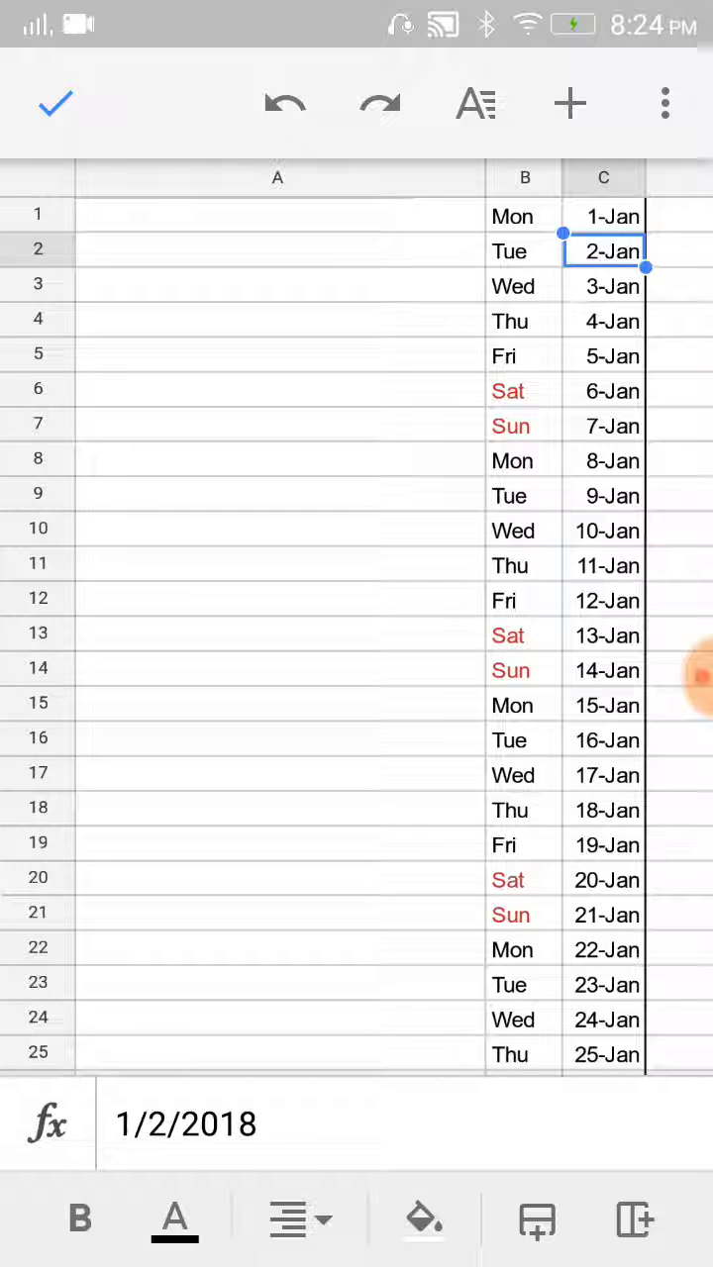
drag(645, 267, 623, 569)
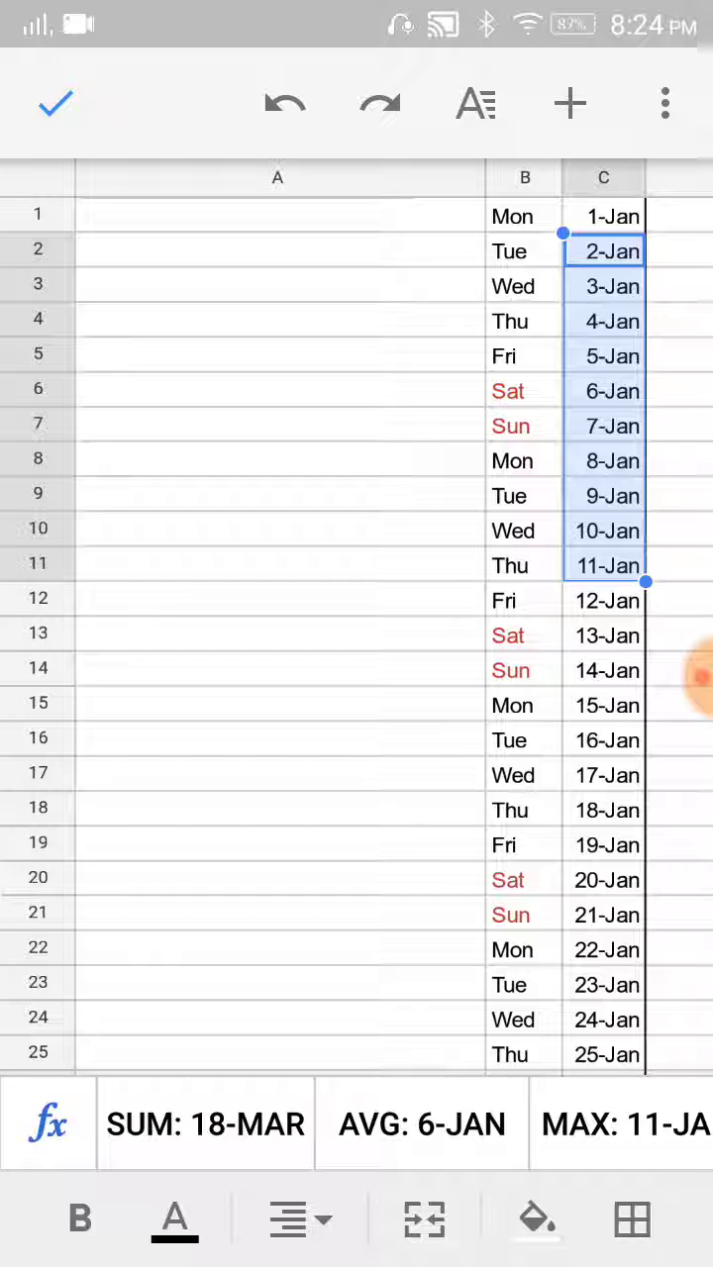
click(602, 810)
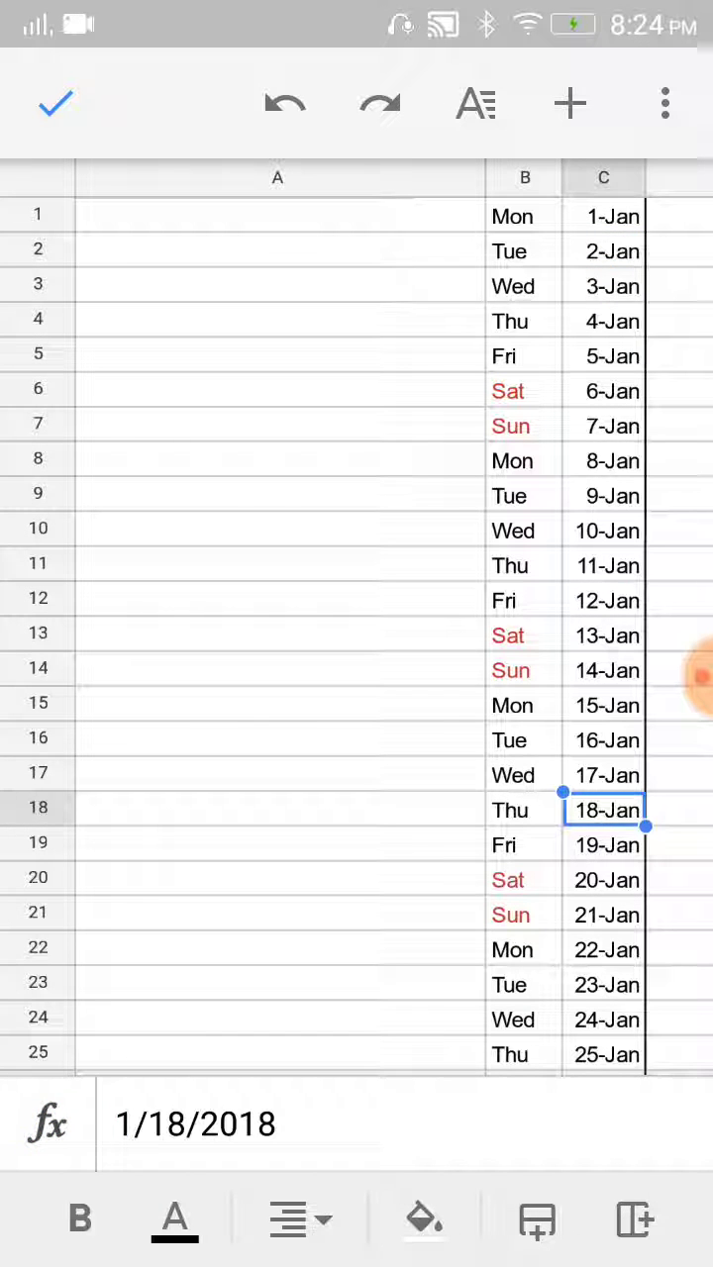
click(603, 216)
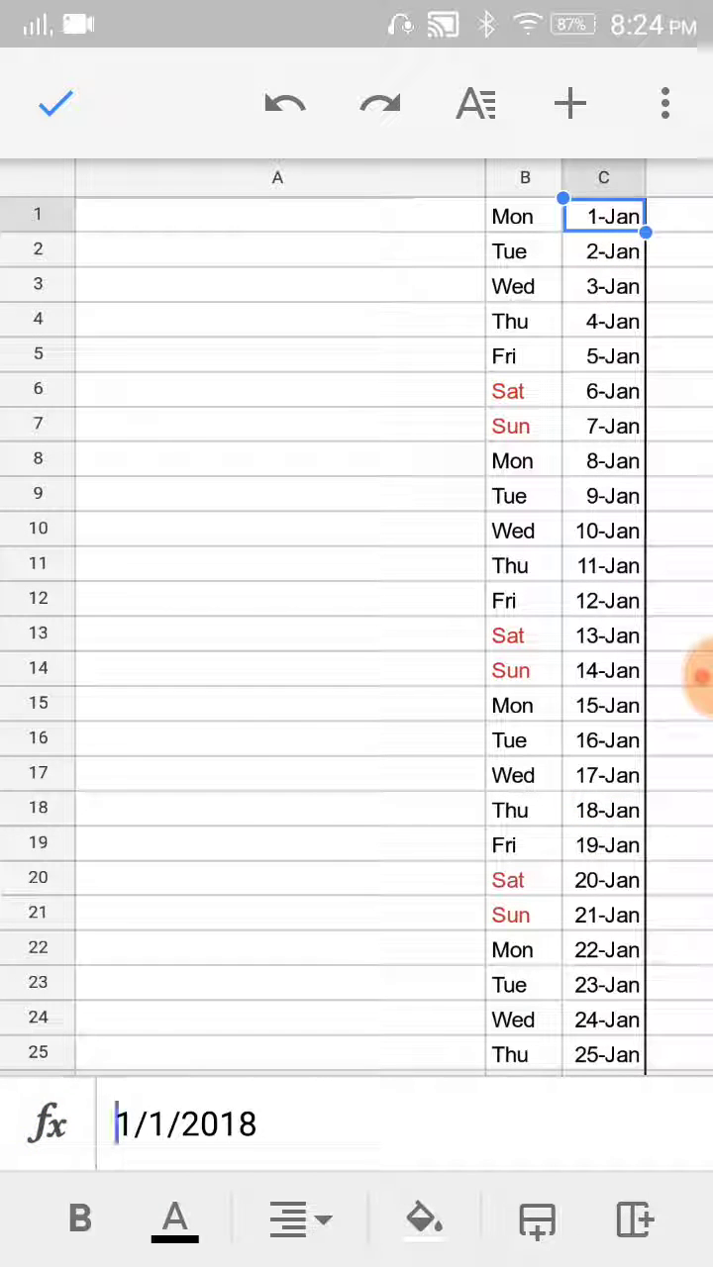
click(603, 252)
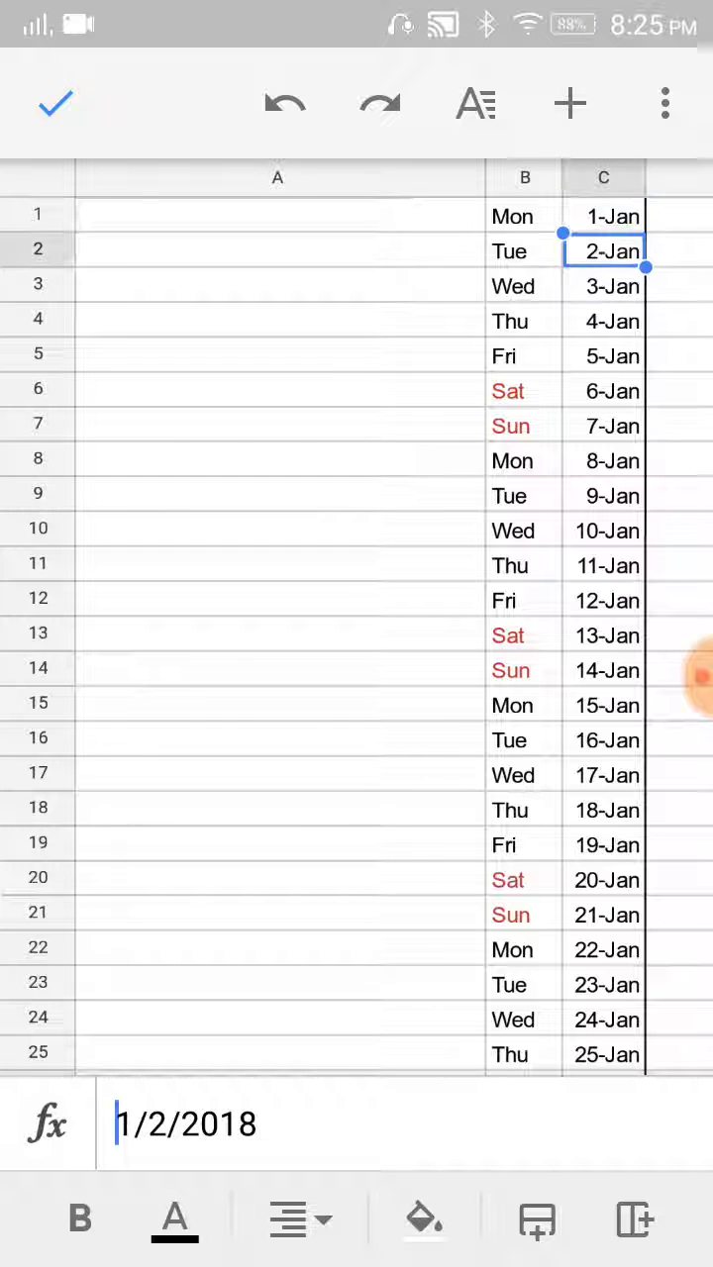
Enter 'went surfing' in cell A1 and move down to the next row.
click(296, 215)
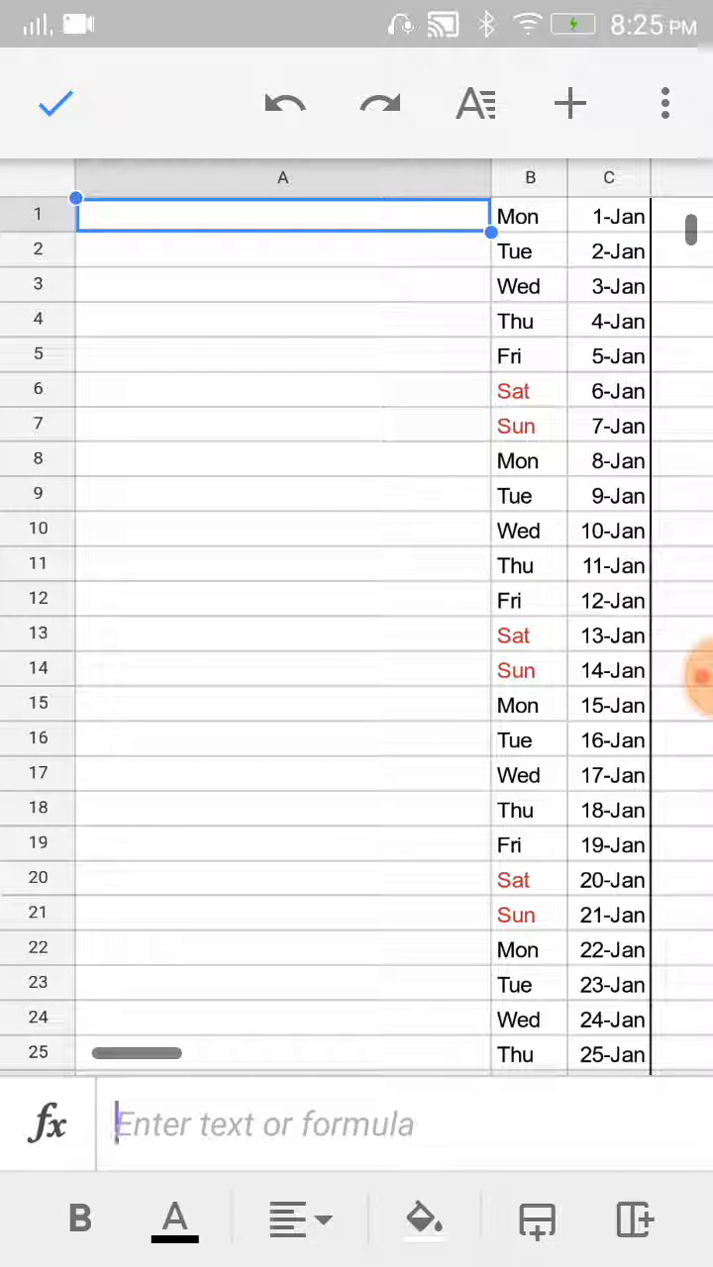
click(356, 1123)
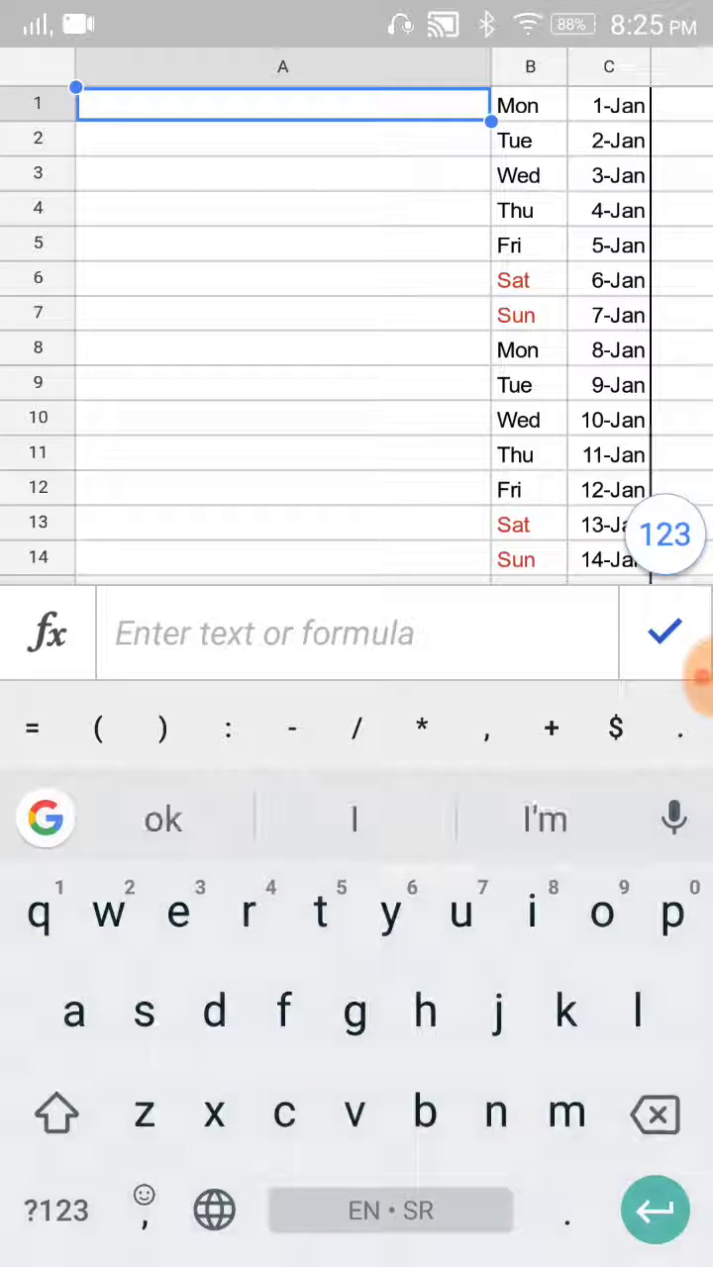
text(went )
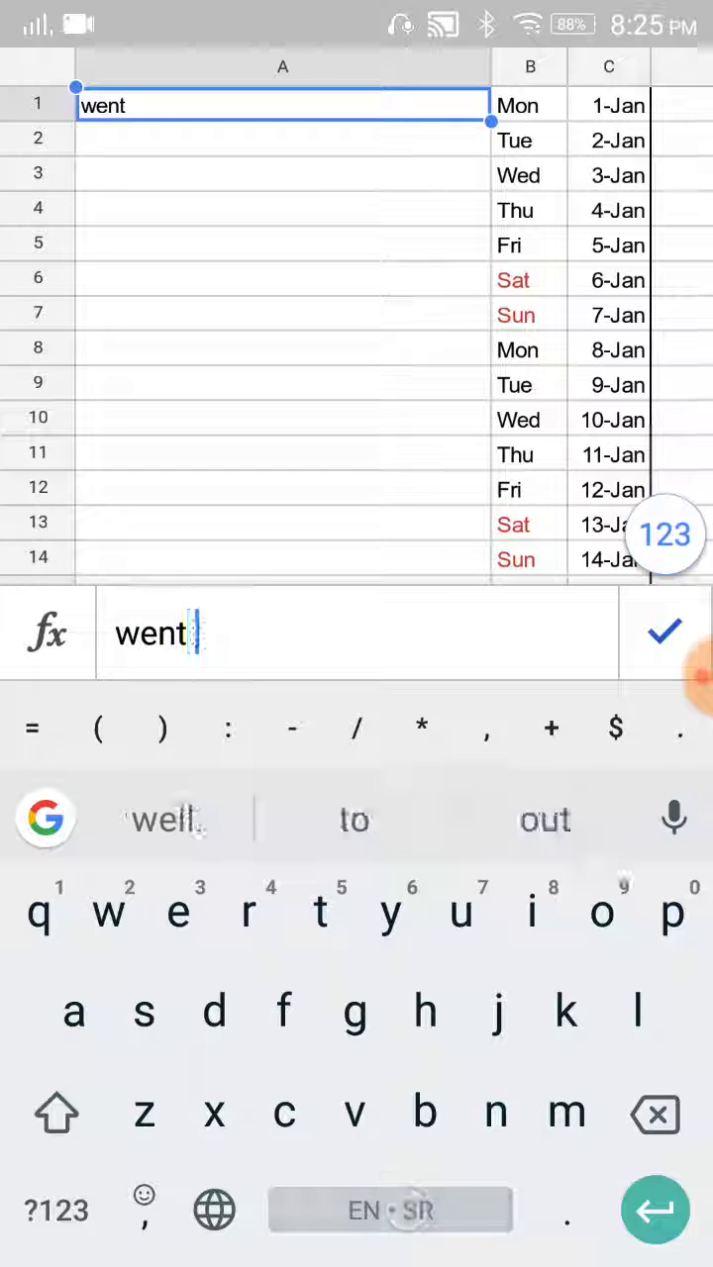
text(sur)
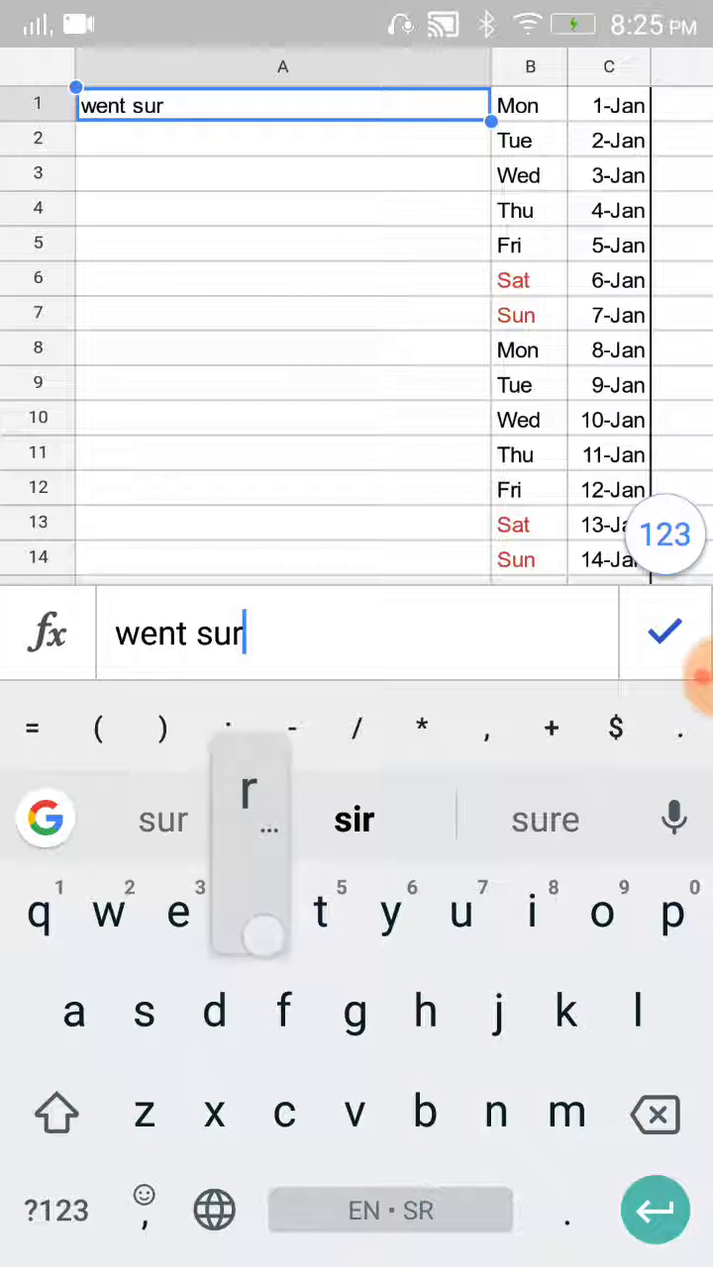
text(fing)
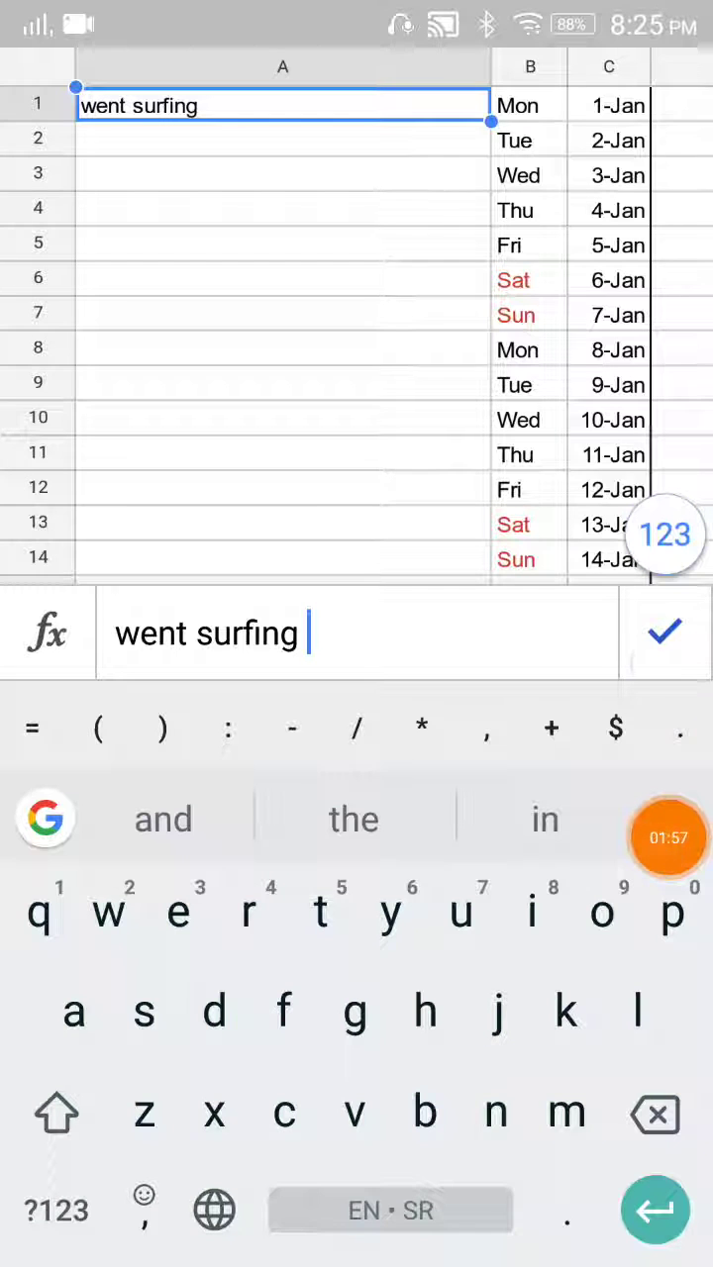
click(664, 634)
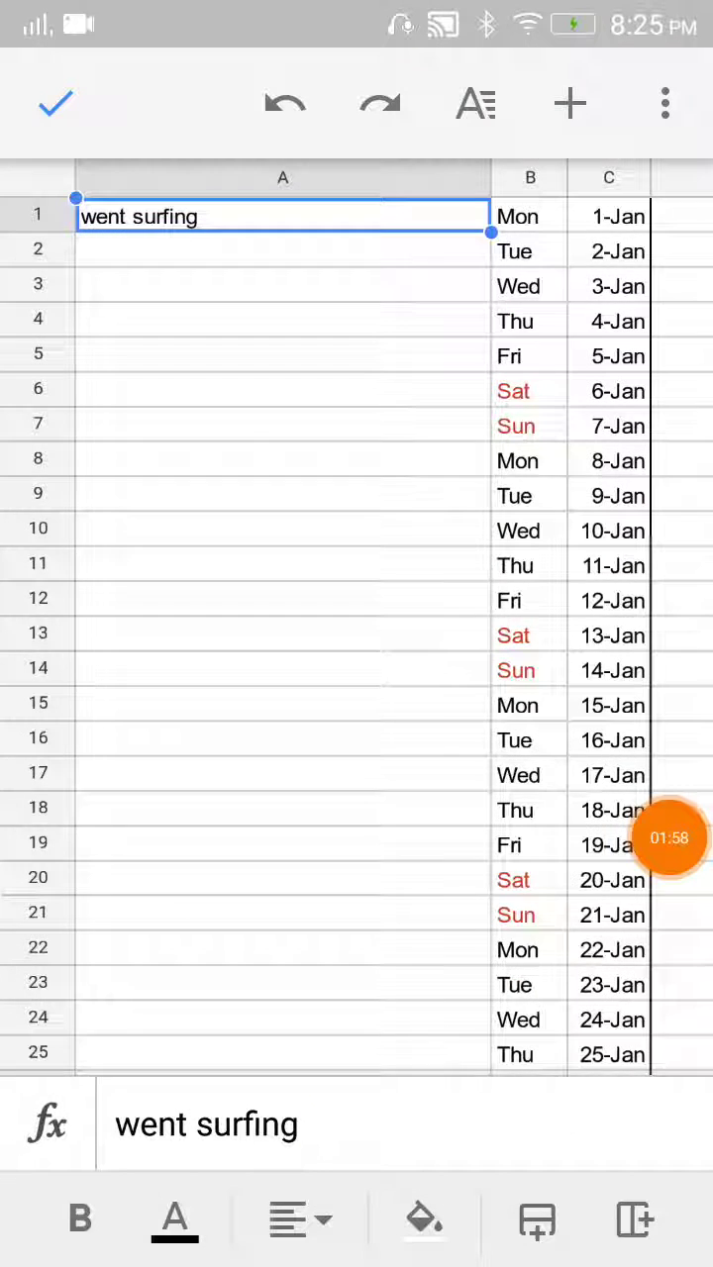
click(282, 286)
click(282, 251)
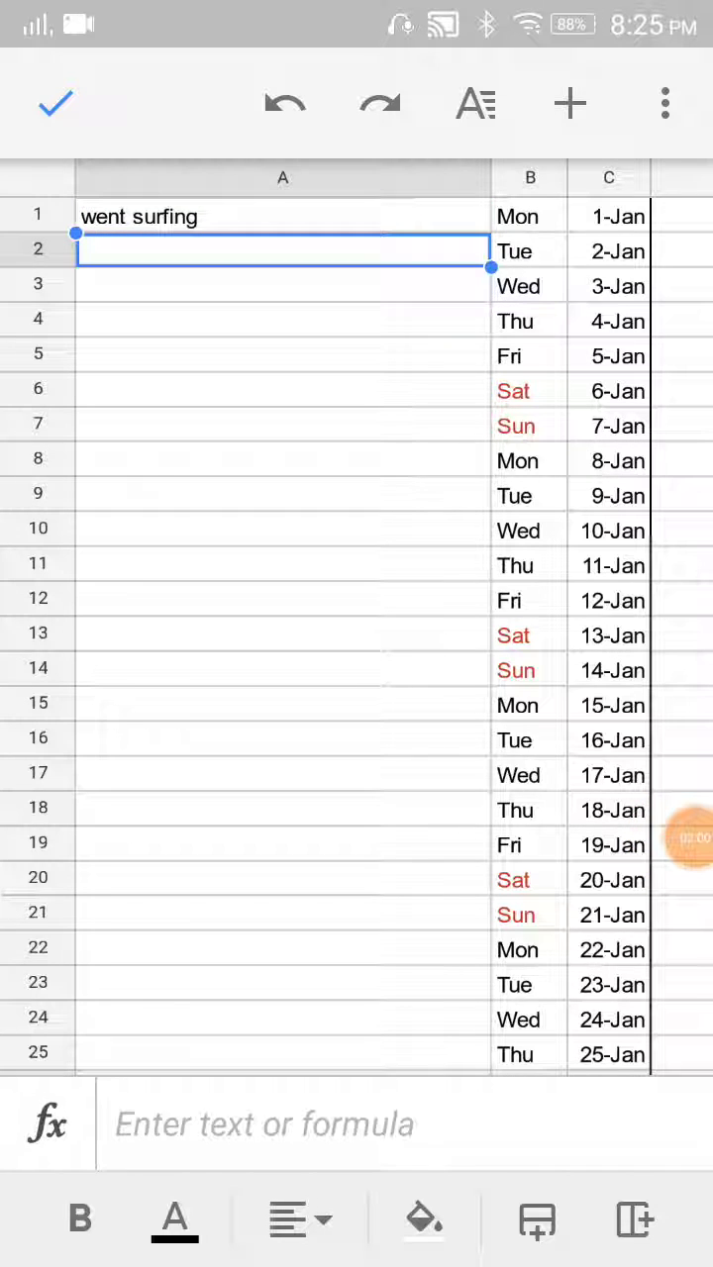